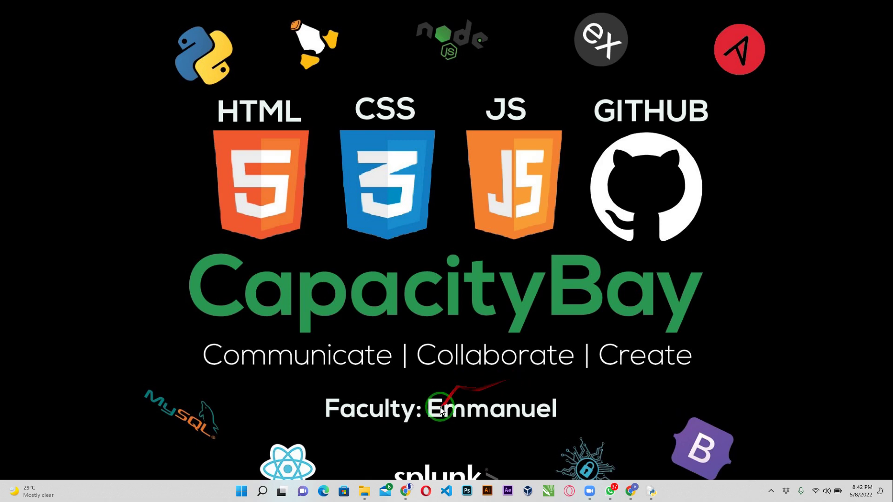
Launch Python IDLE from Start search and create a new blank editor file.
click(241, 492)
text(idle)
key(Return)
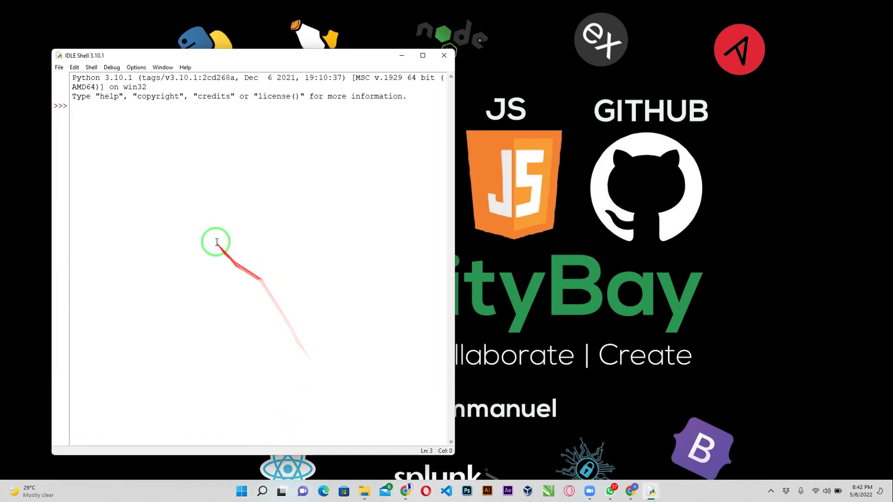
click(59, 67)
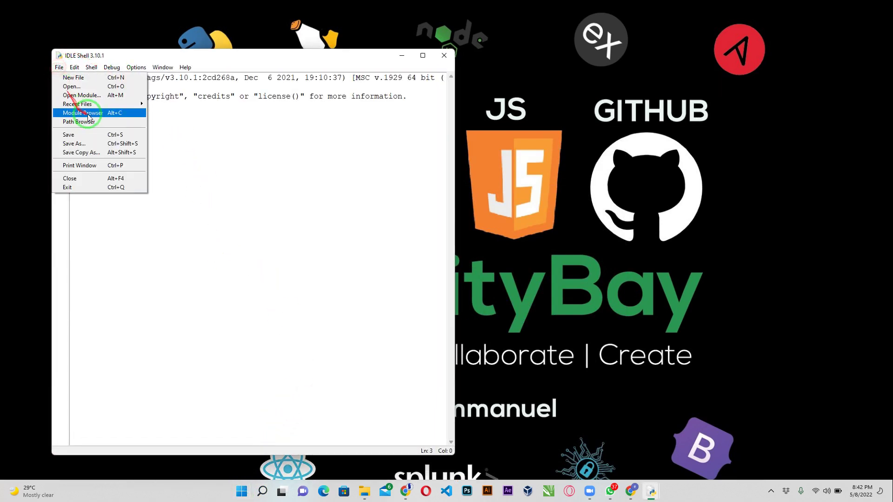
click(88, 77)
Place the editor beside the shell and begin typing print("Welcome to CapacityBay").
drag(111, 79, 406, 62)
click(385, 99)
text(pri)
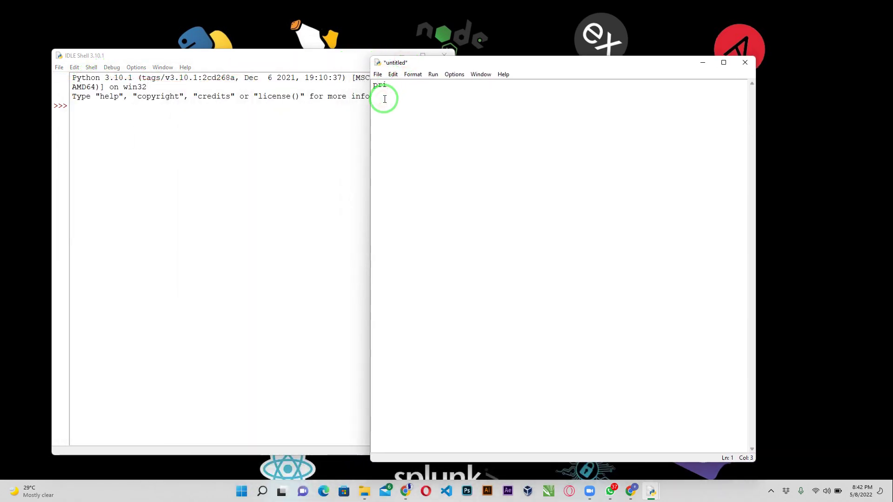
text(nt()
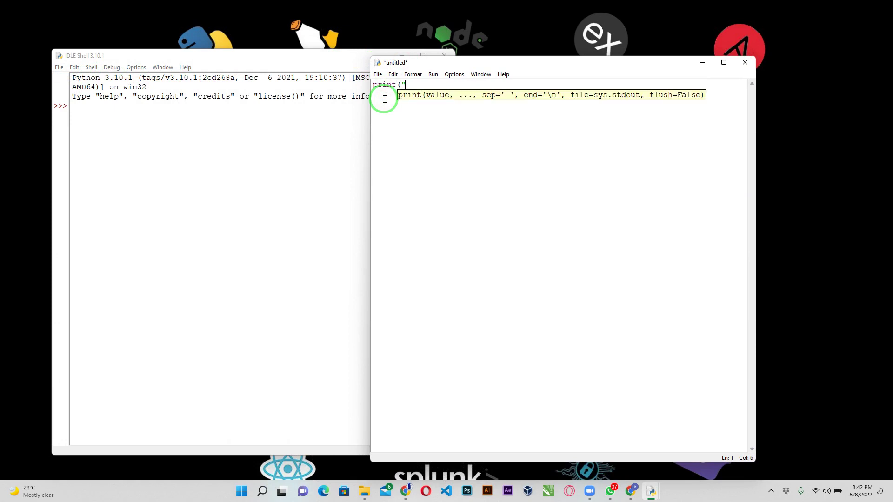
text("Welcome to CapacityBay)
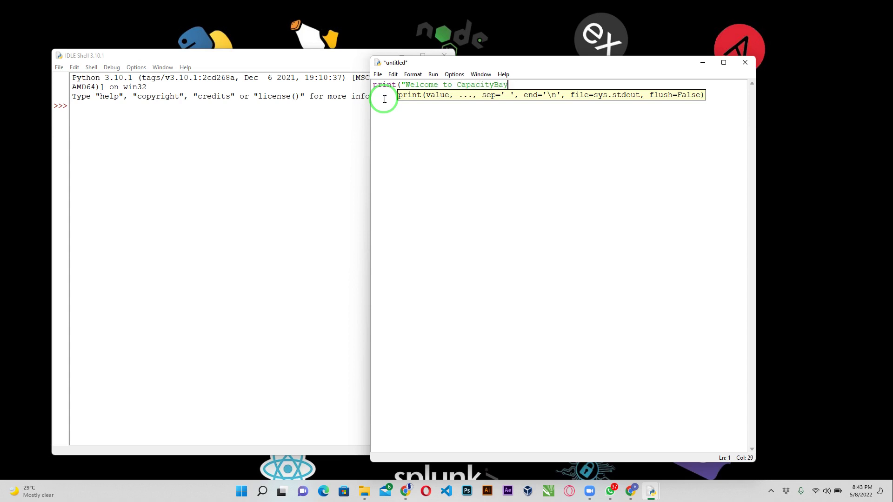
Complete the print line and save the script as emmanuel.py in Documents > capa_python.
text())
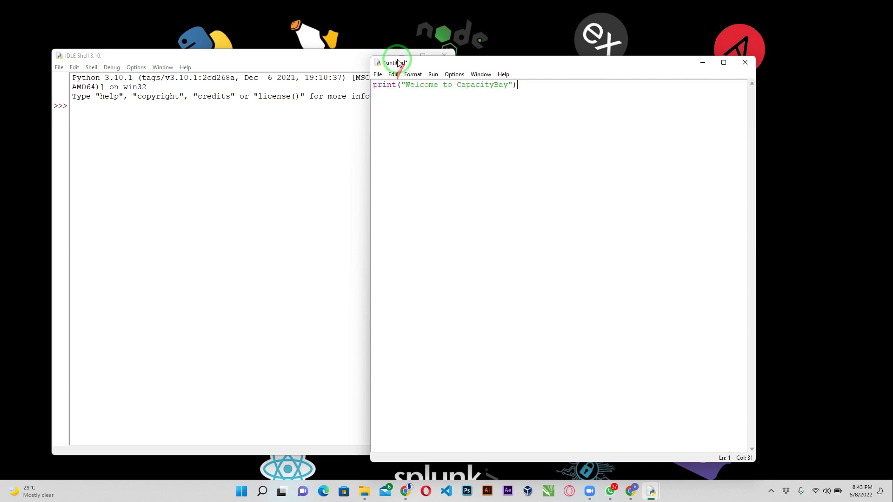
click(377, 75)
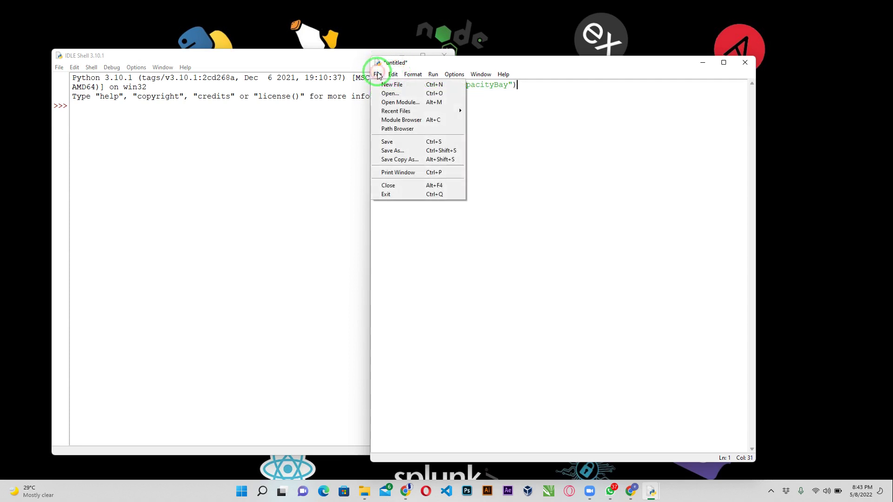
click(397, 142)
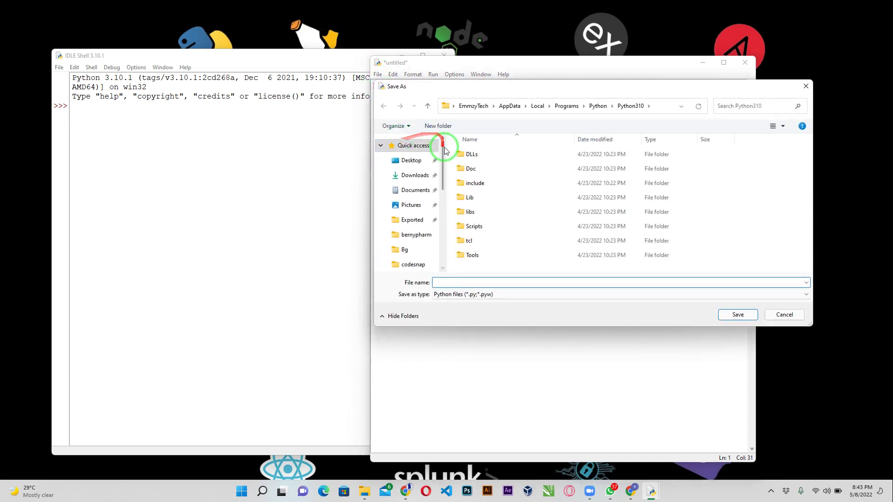
click(409, 191)
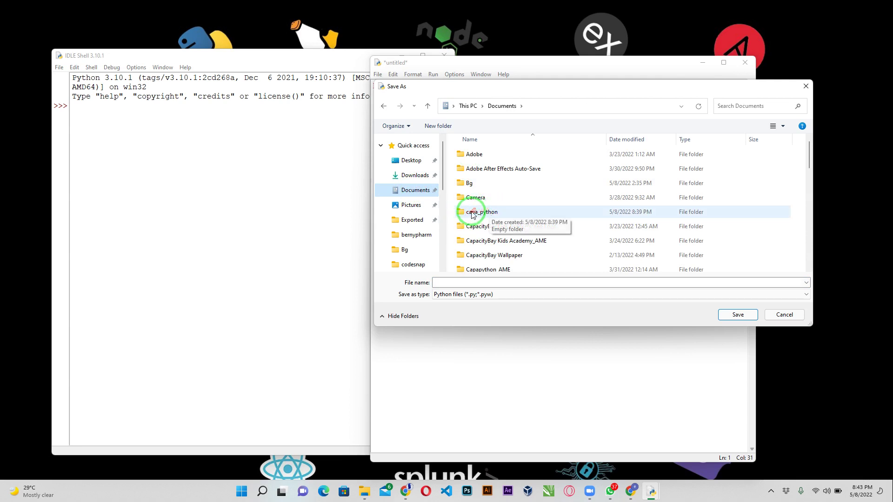
double_click(474, 215)
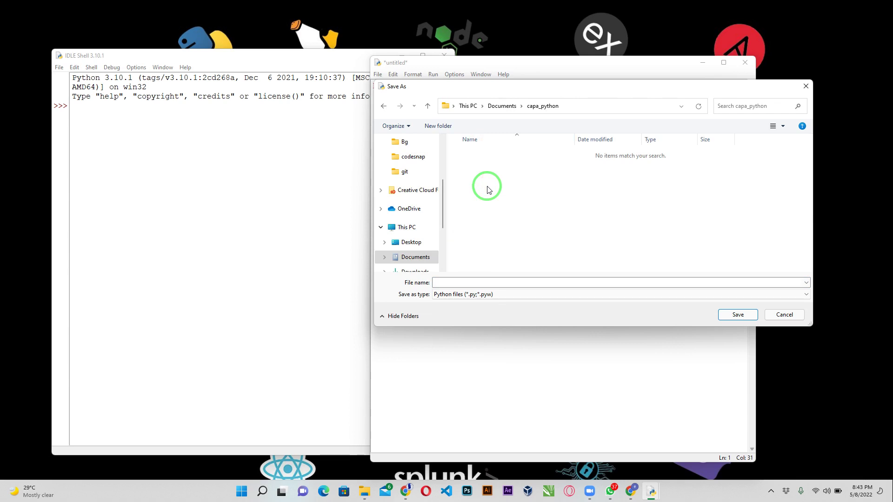
click(470, 282)
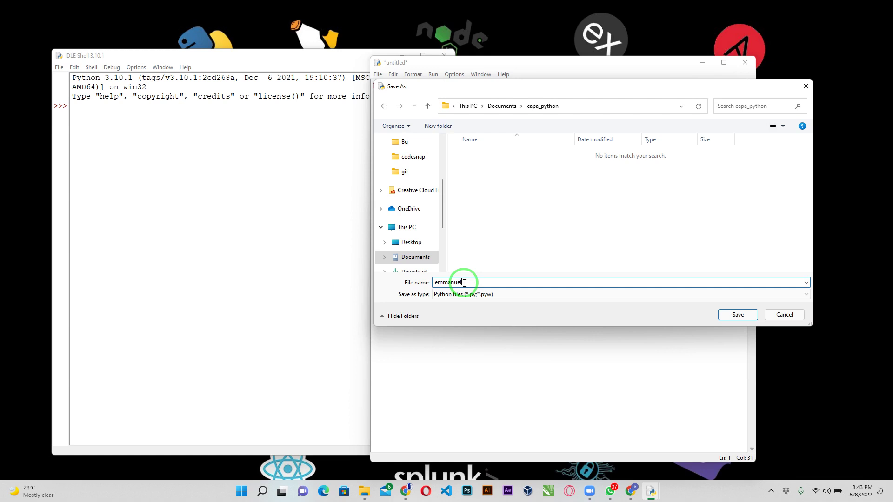
click(743, 316)
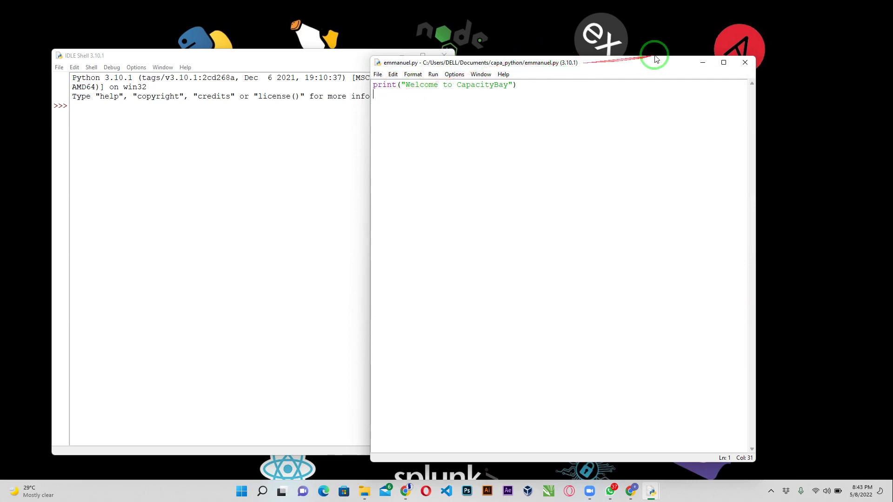
Close the emmanuel.py editor and select emmanuel.py in the capa_python folder in File Explorer.
click(744, 65)
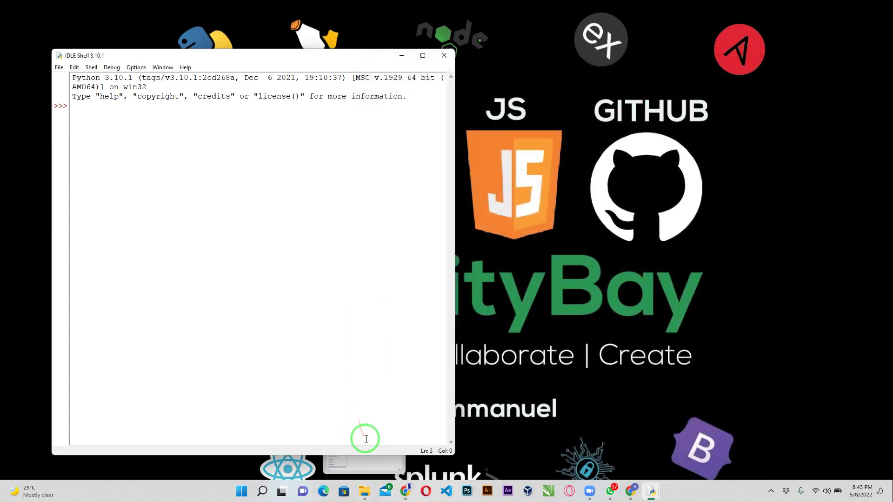
click(361, 494)
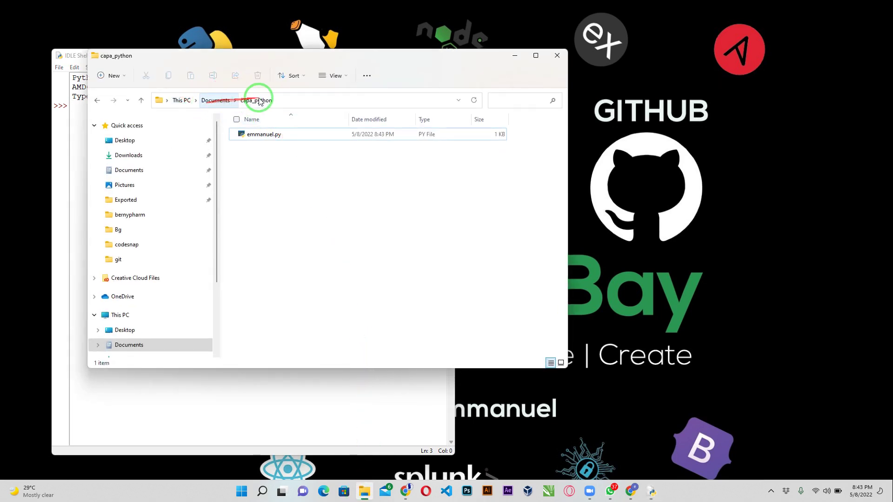
click(265, 132)
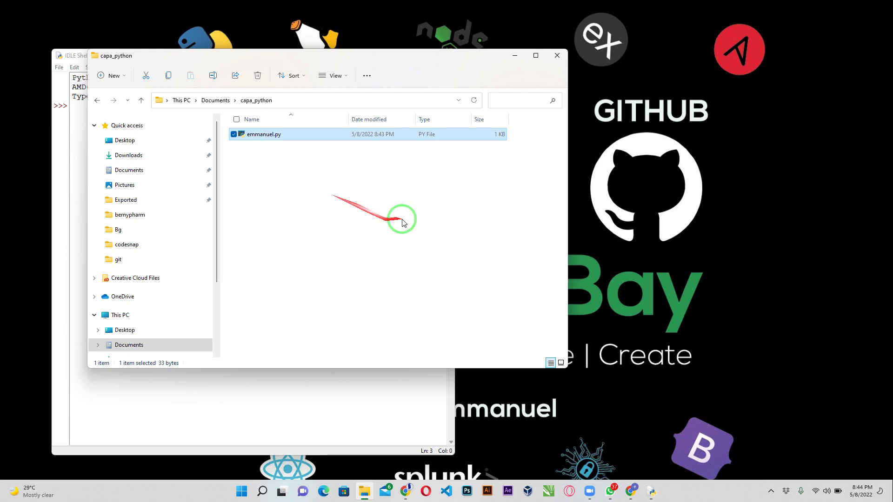
Go to Google Classroom in Chrome and open the CapaPython class from the class list.
mouse_move(630, 489)
click(623, 446)
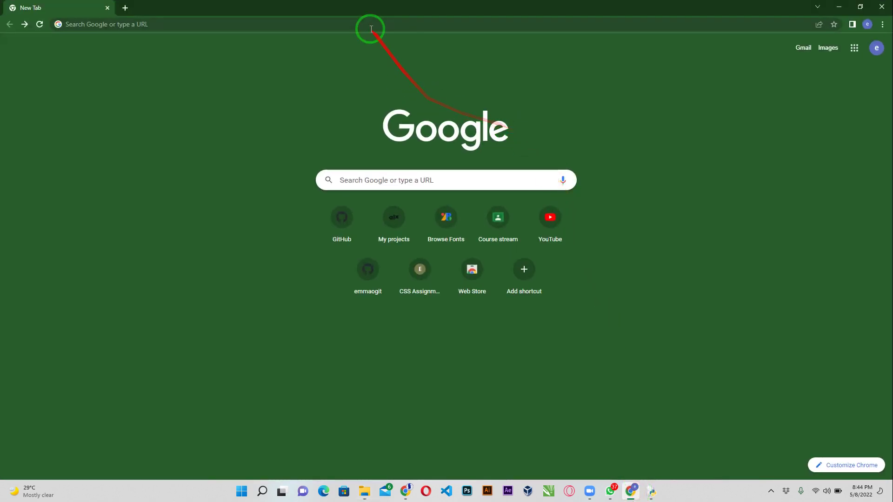
click(301, 25)
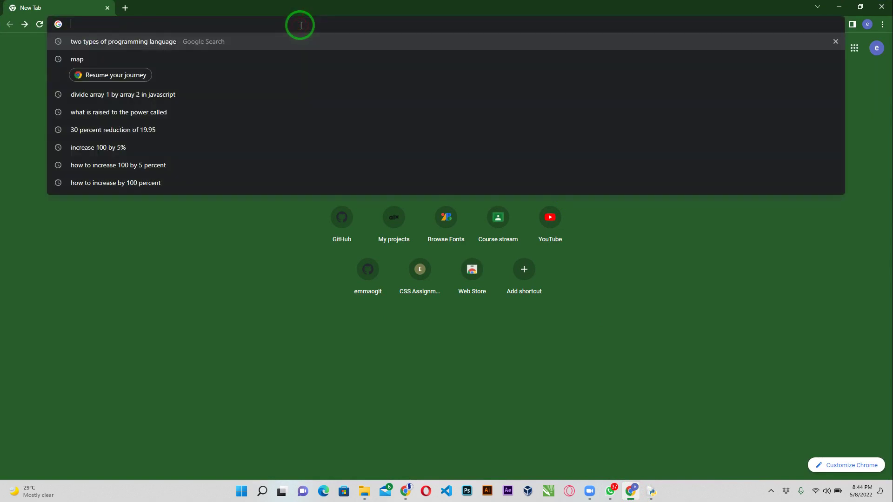
text(class)
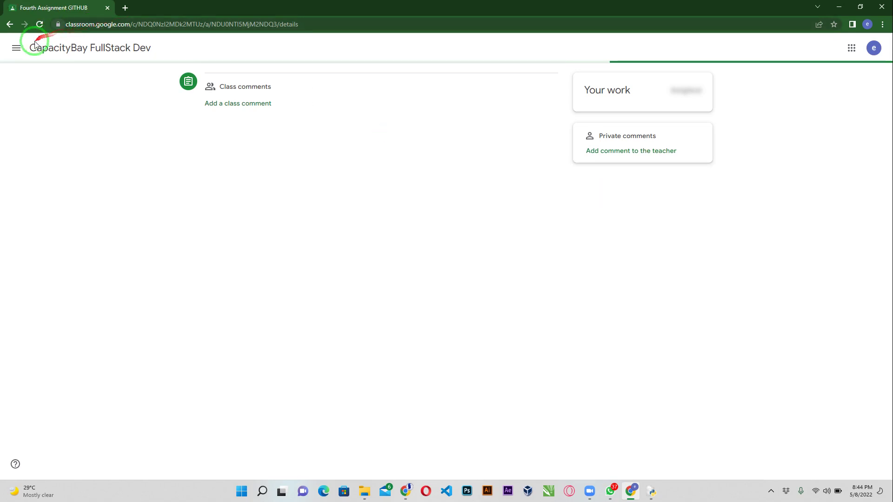
click(36, 47)
click(15, 46)
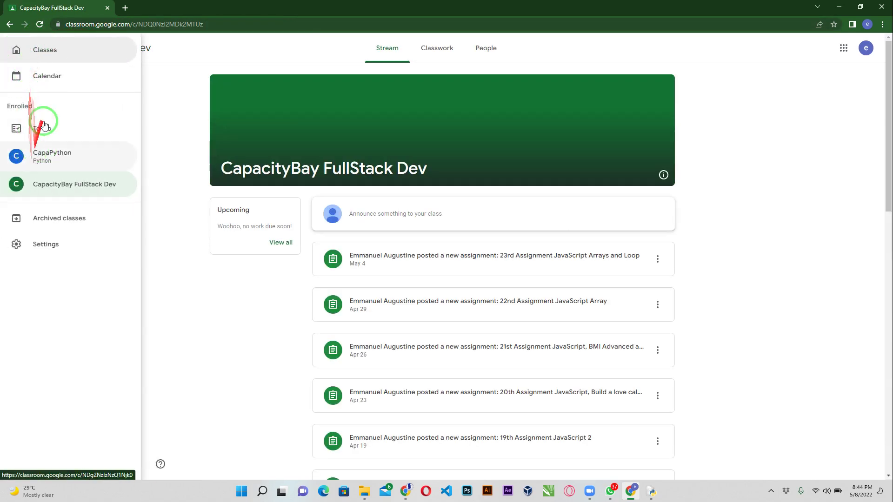
click(52, 167)
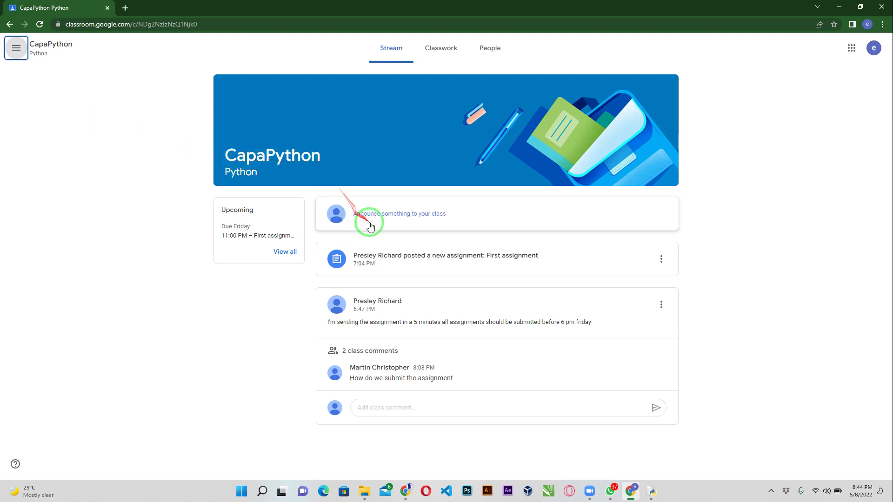
Open the First assignment post, read the attached assignment.txt, then close the preview.
click(420, 258)
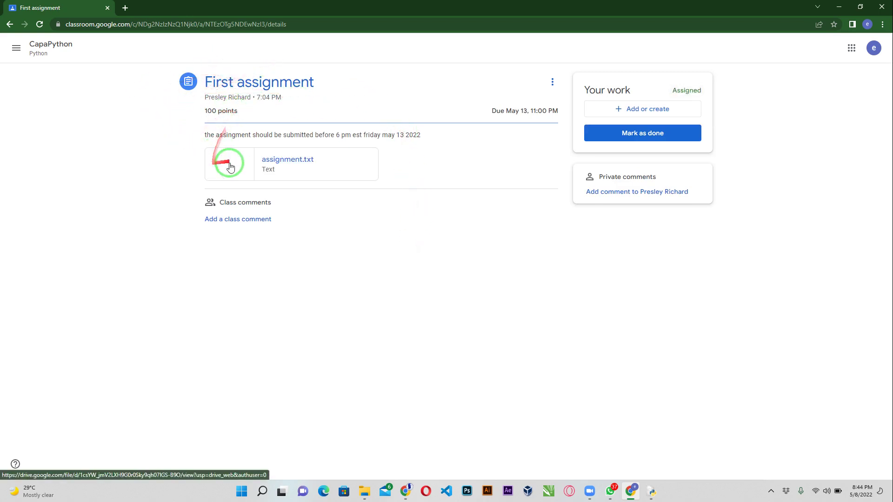
click(272, 160)
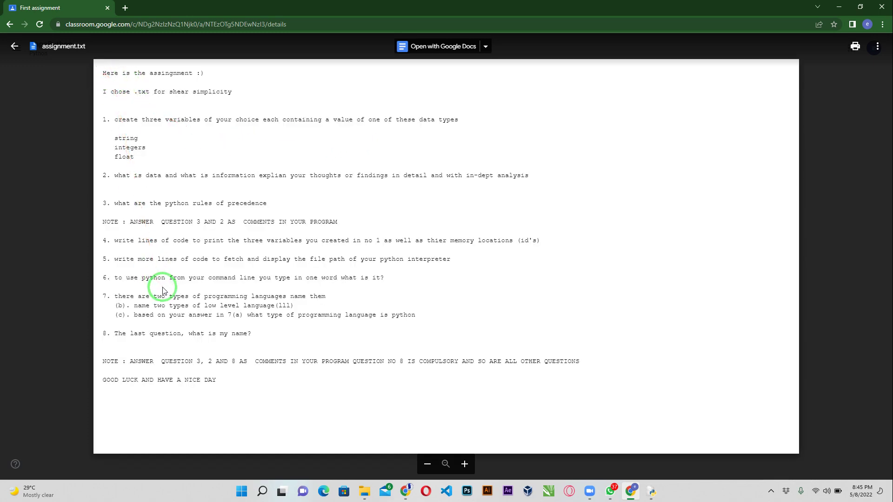
click(869, 51)
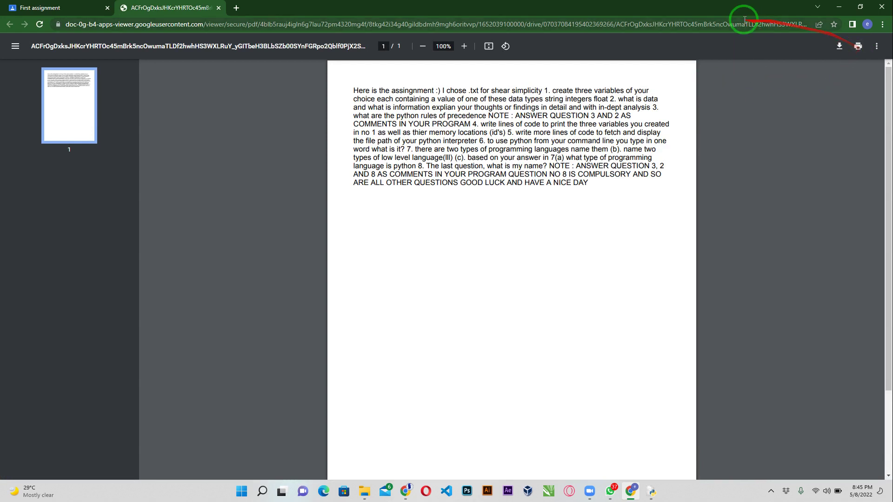
click(219, 8)
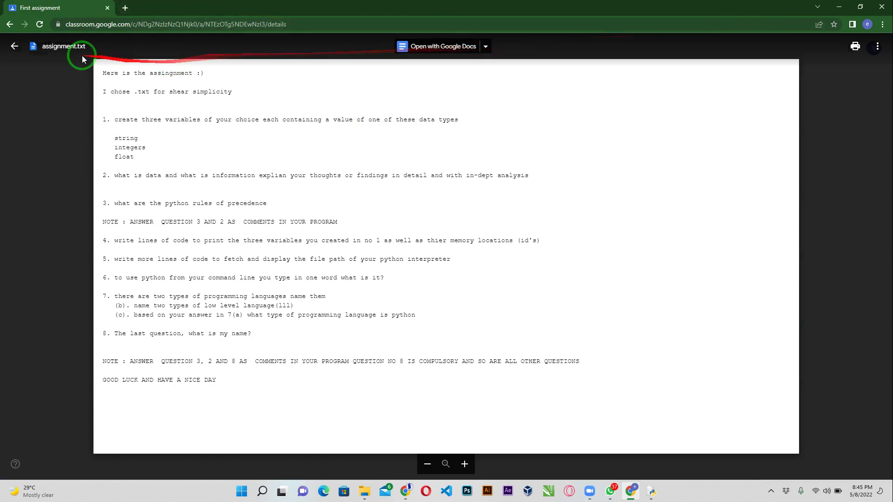
click(15, 47)
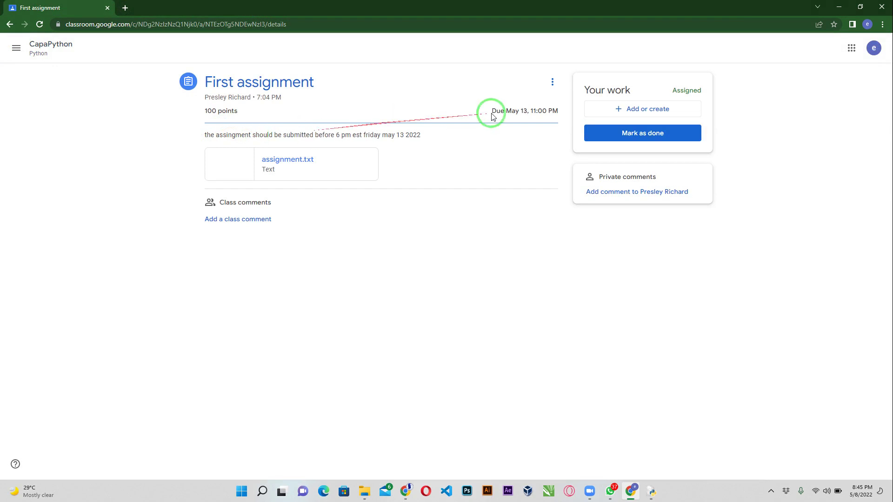
Under Your work, choose Add or create > File to bring up the Google Drive upload dialog.
click(639, 115)
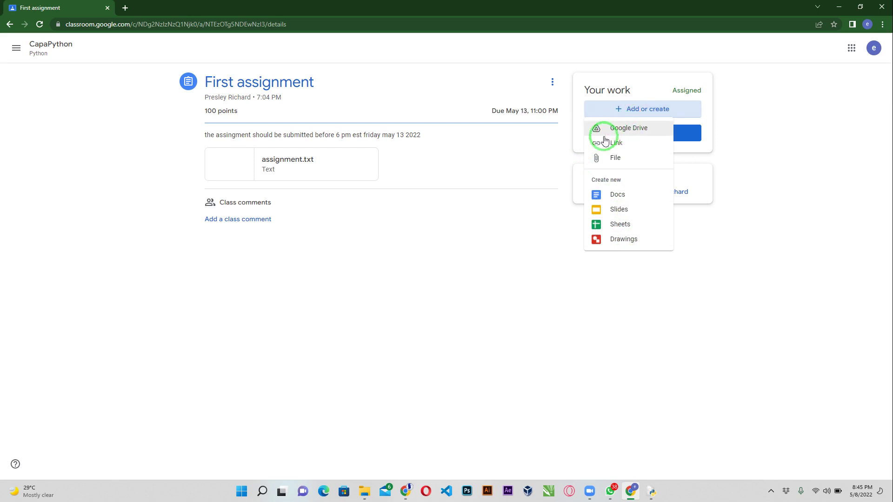
click(622, 142)
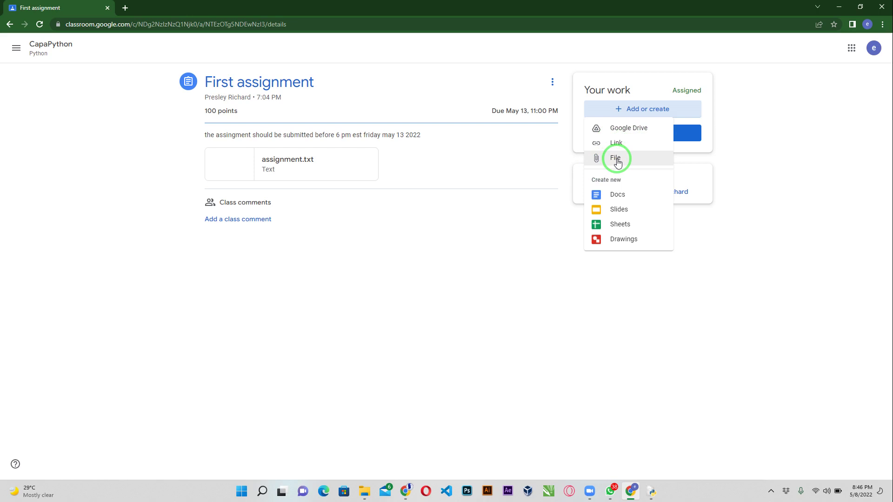
click(617, 161)
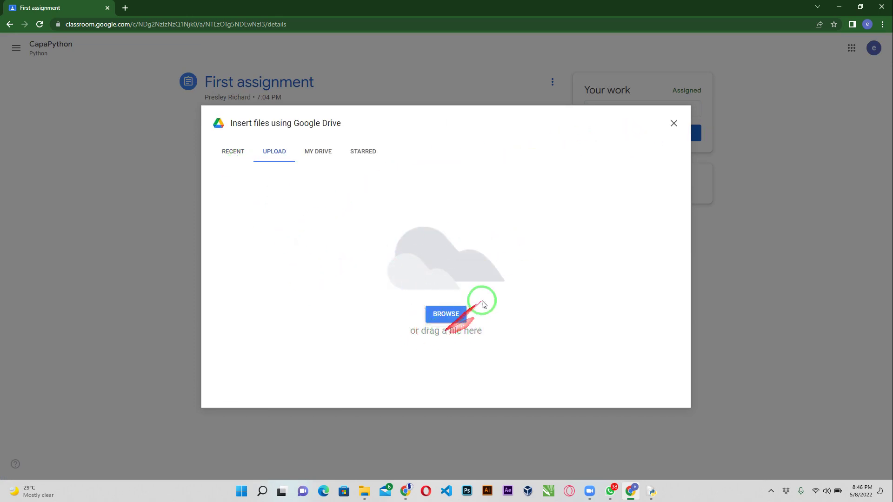
Browse to Documents > capa_python and upload emmanuel.py as the assignment work.
click(444, 314)
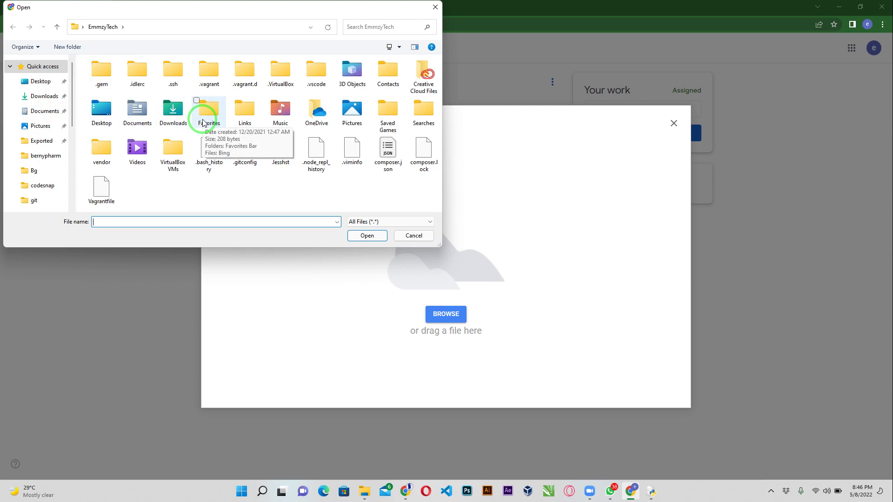
click(48, 112)
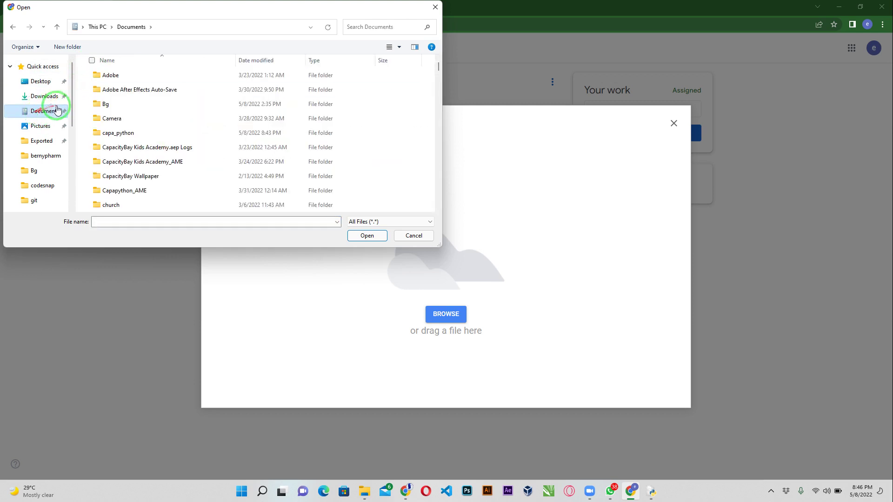
double_click(123, 134)
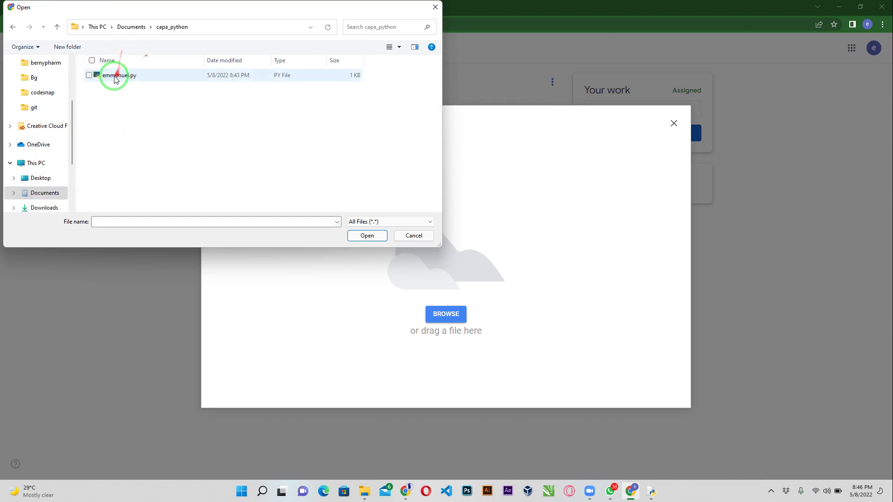
click(125, 78)
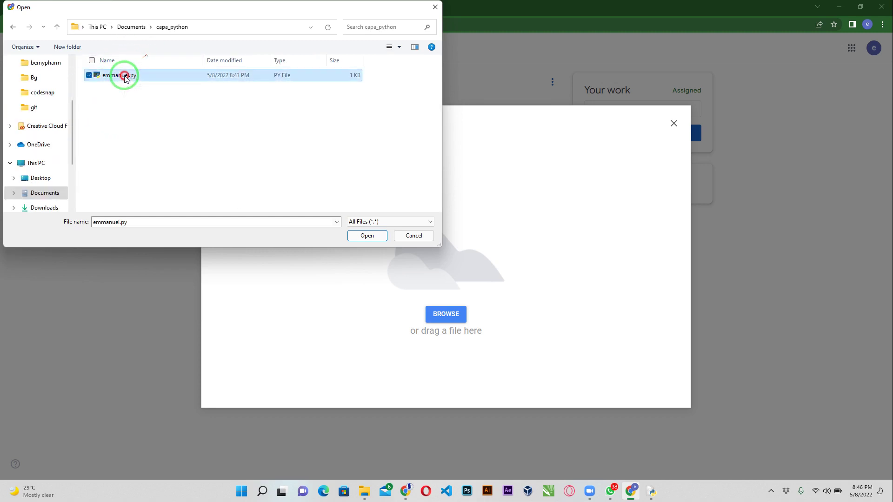
click(367, 235)
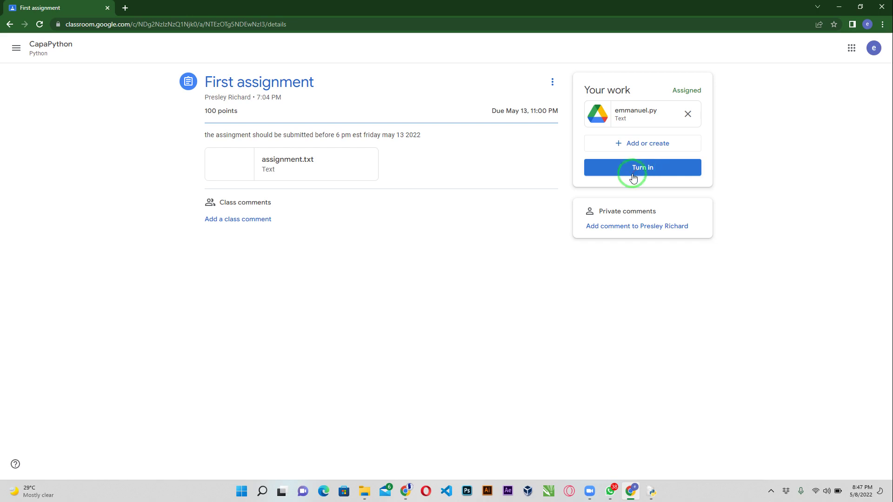
Turn in the First assignment, confirm the dialog, and check the status reads Turned in.
click(641, 170)
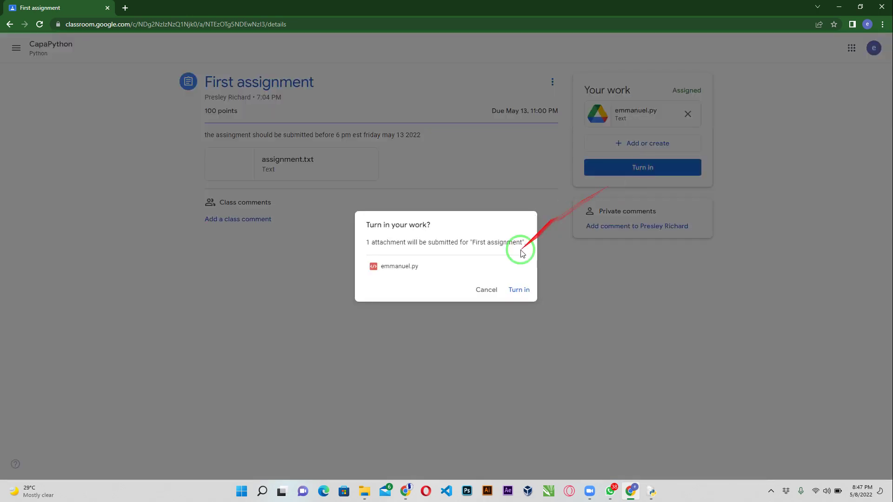
click(519, 289)
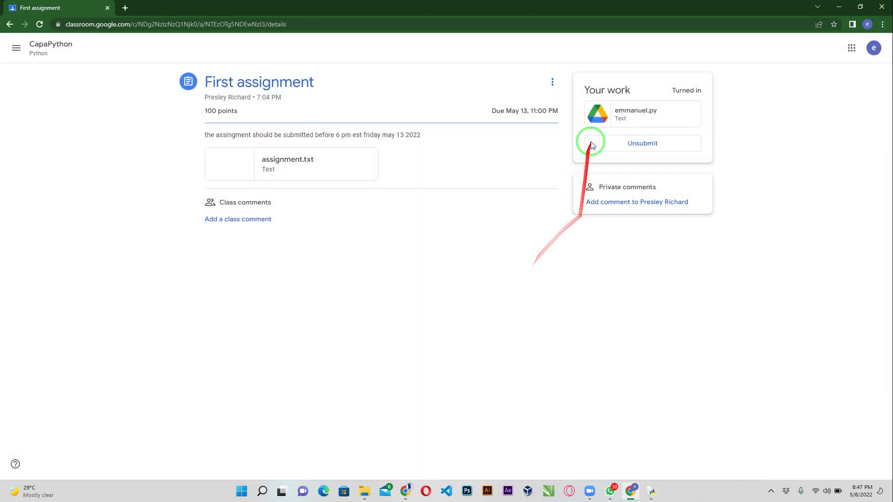
drag(672, 93, 705, 92)
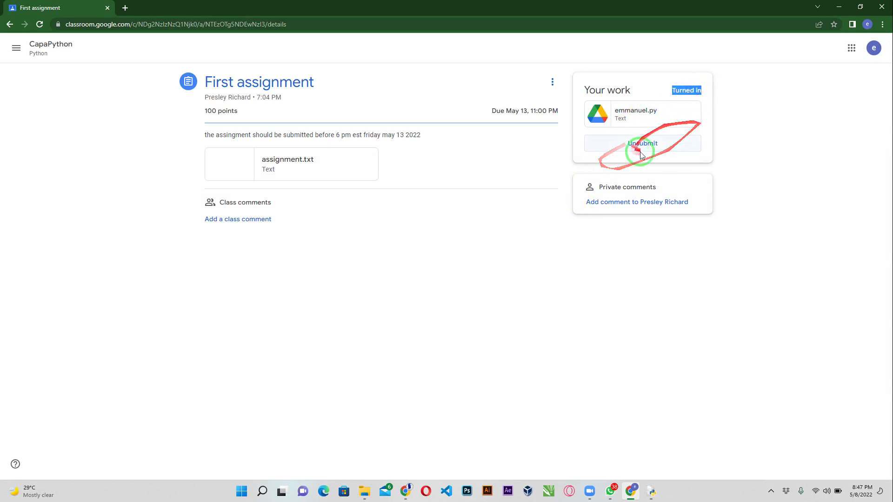